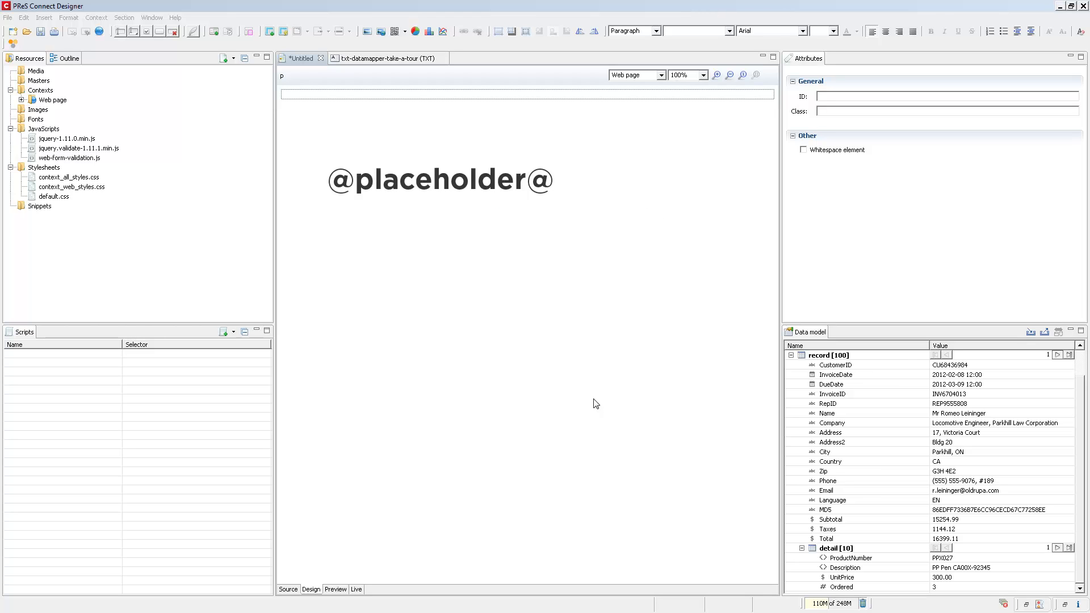
# - Write "Hello" followed by the Name data field in the empty paragraph, and insert a Lorem Ipsum paragraph below it
pyautogui.click(341, 94)
pyautogui.write('Hello')
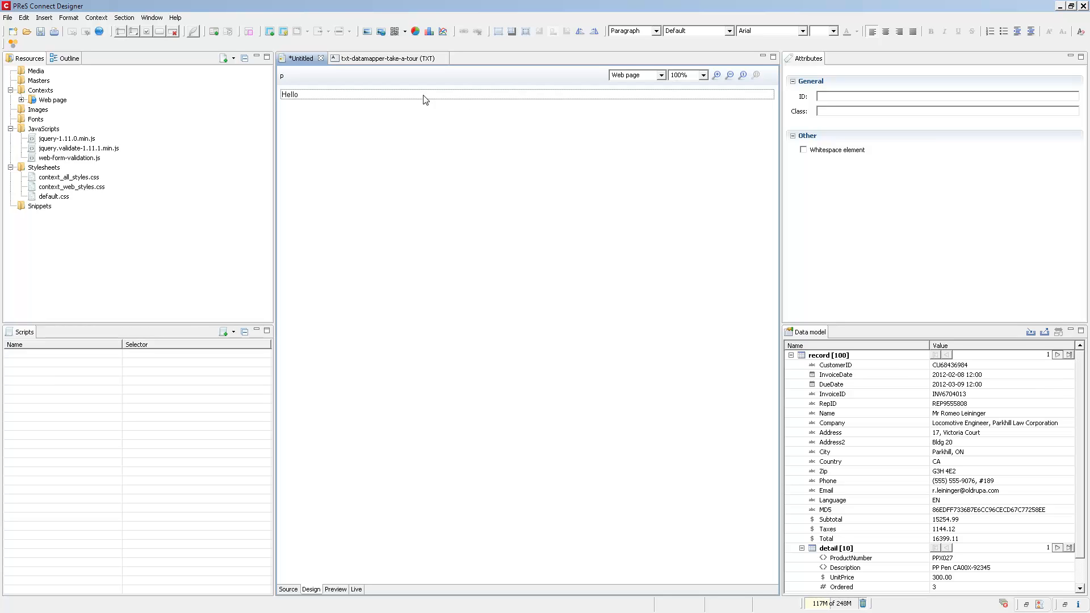
pyautogui.click(831, 414)
pyautogui.moveTo(830, 414); pyautogui.dragTo(755, 413)
pyautogui.press('Return')
pyautogui.click(195, 31)
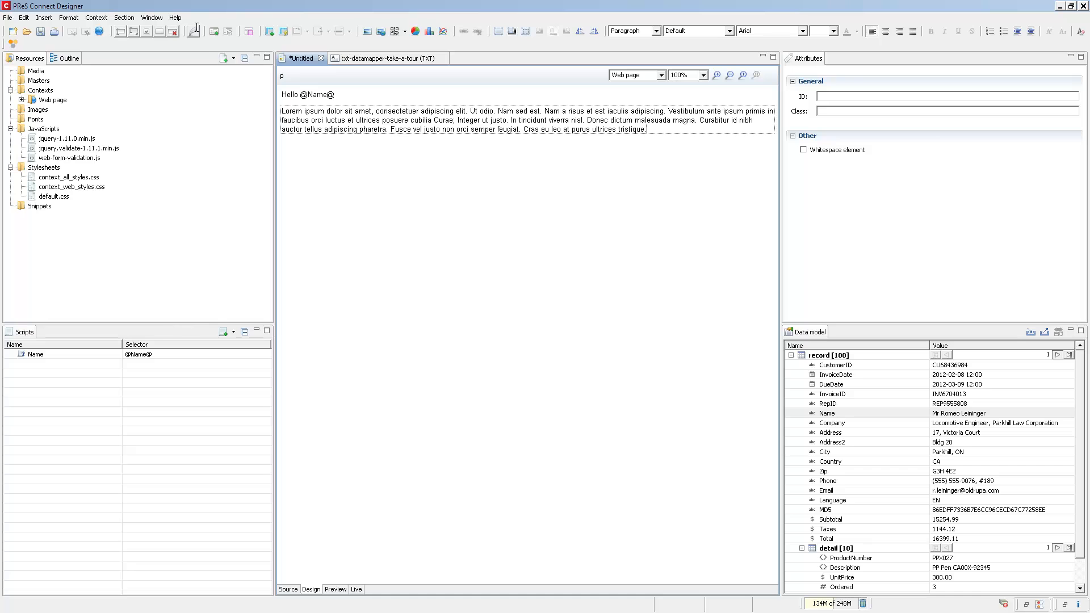
# - Format the greeting line as Heading 1
pyautogui.click(301, 95)
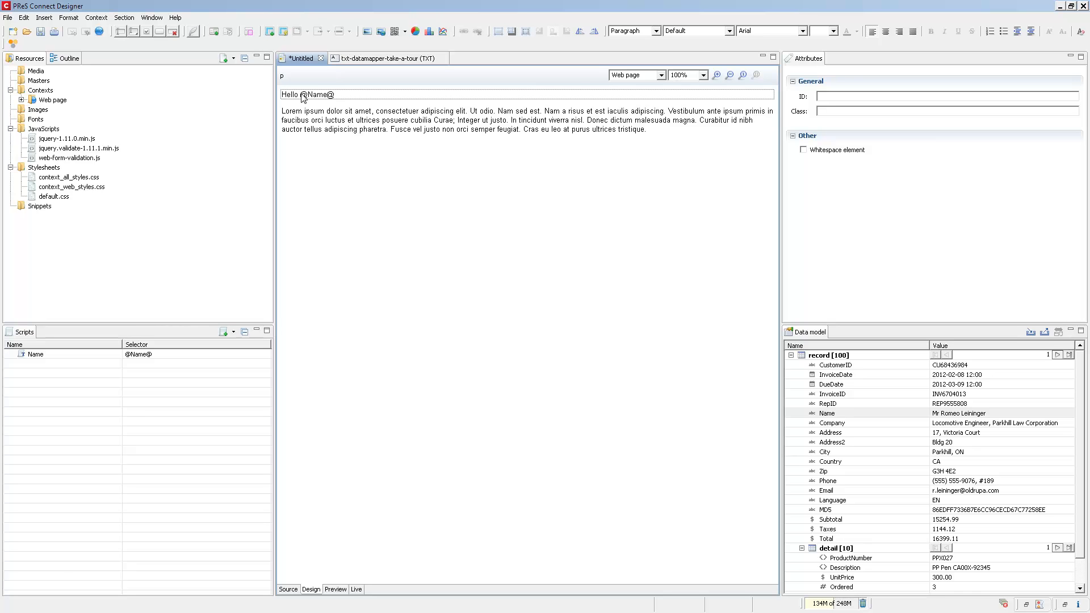
pyautogui.click(656, 31)
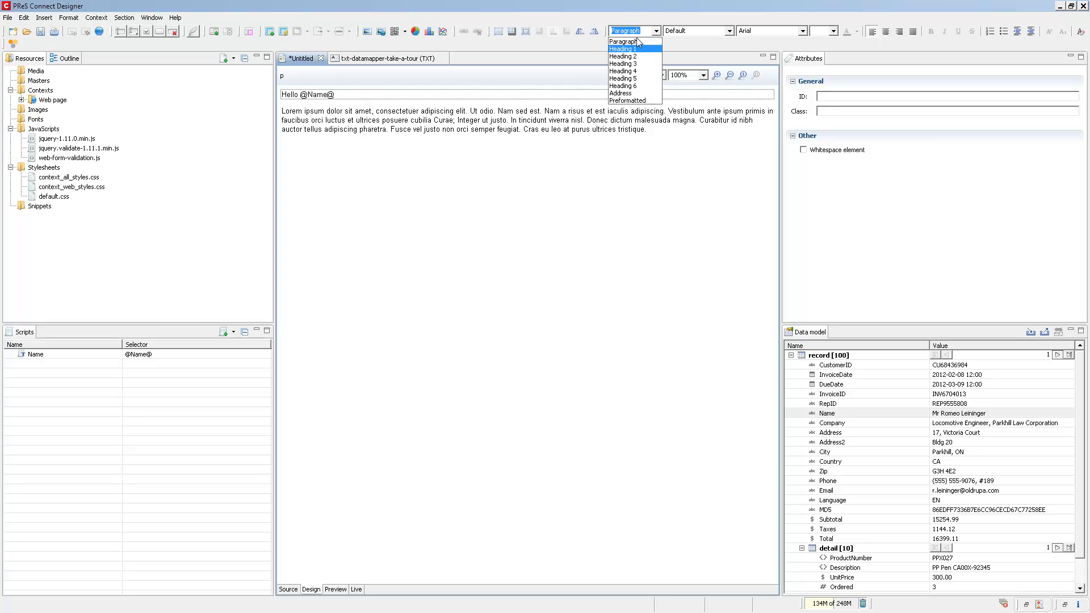
pyautogui.click(624, 49)
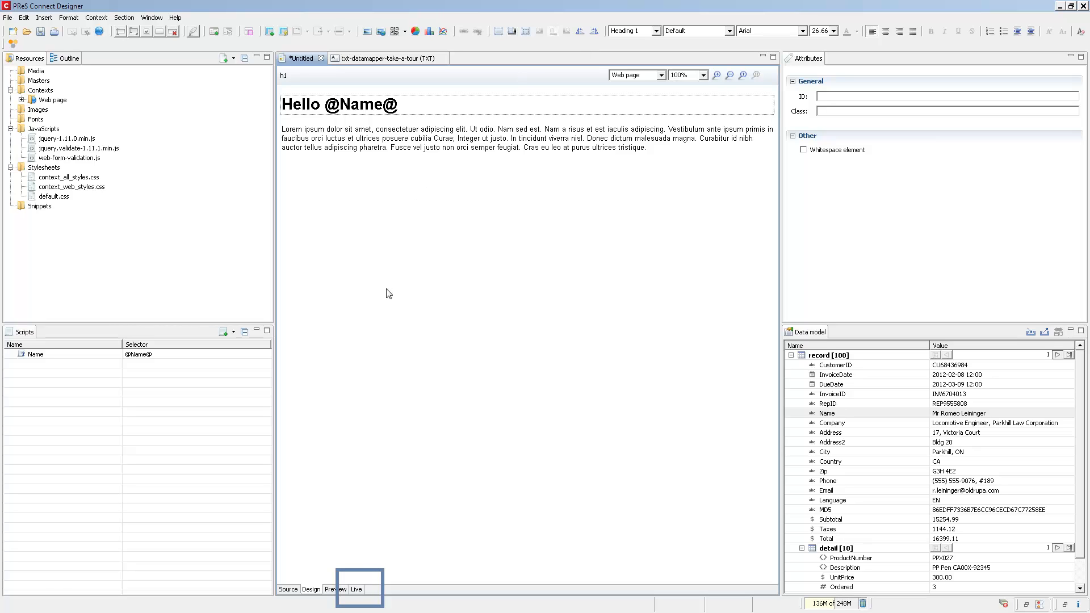
# - Preview the page with record data in the Live view and in the web browser
pyautogui.click(356, 589)
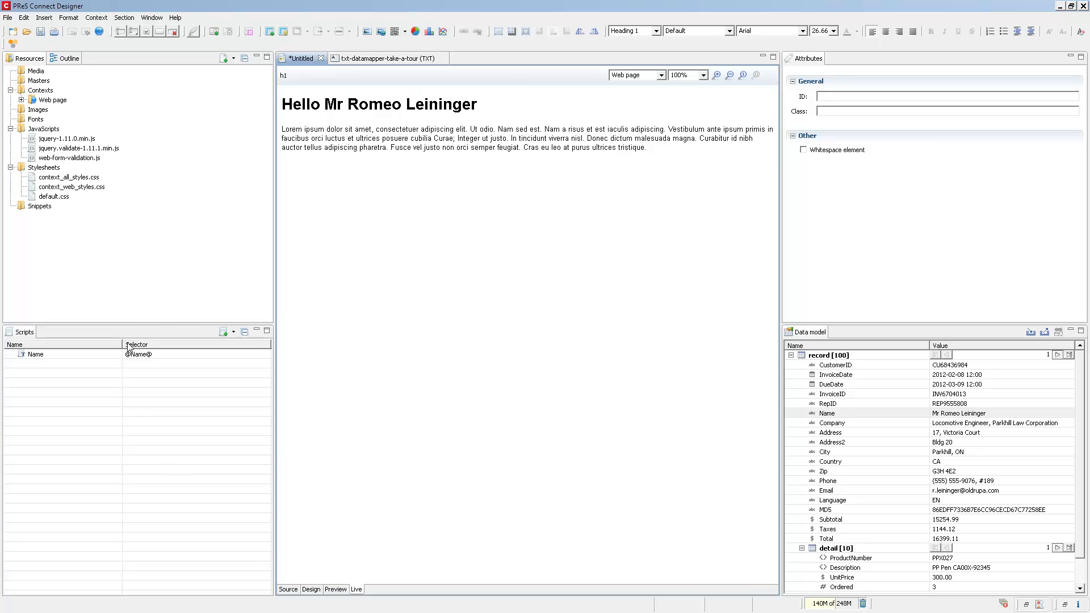
pyautogui.click(99, 32)
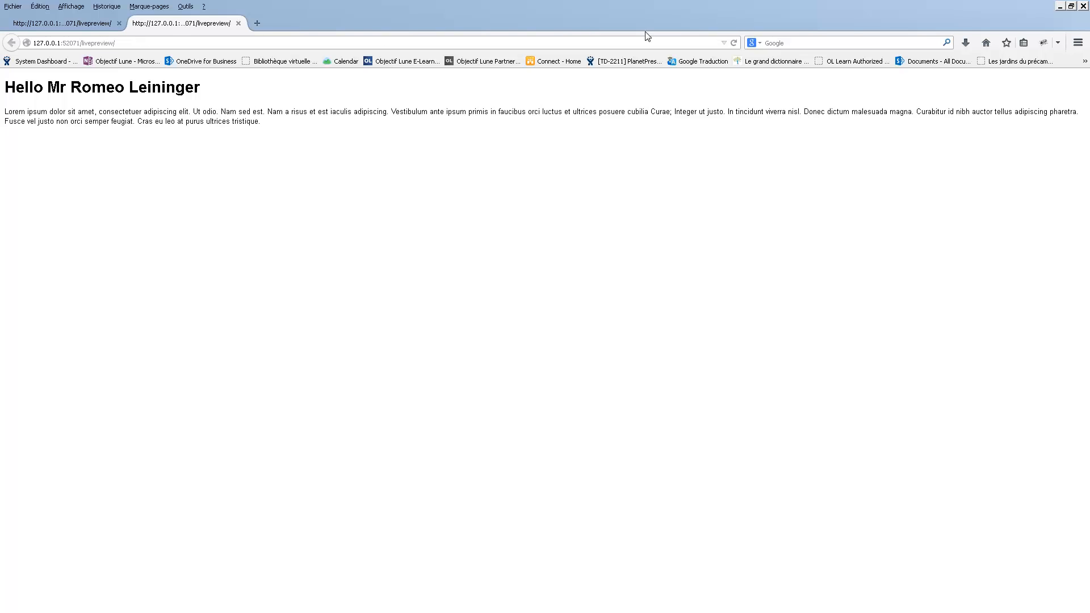
pyautogui.click(1084, 6)
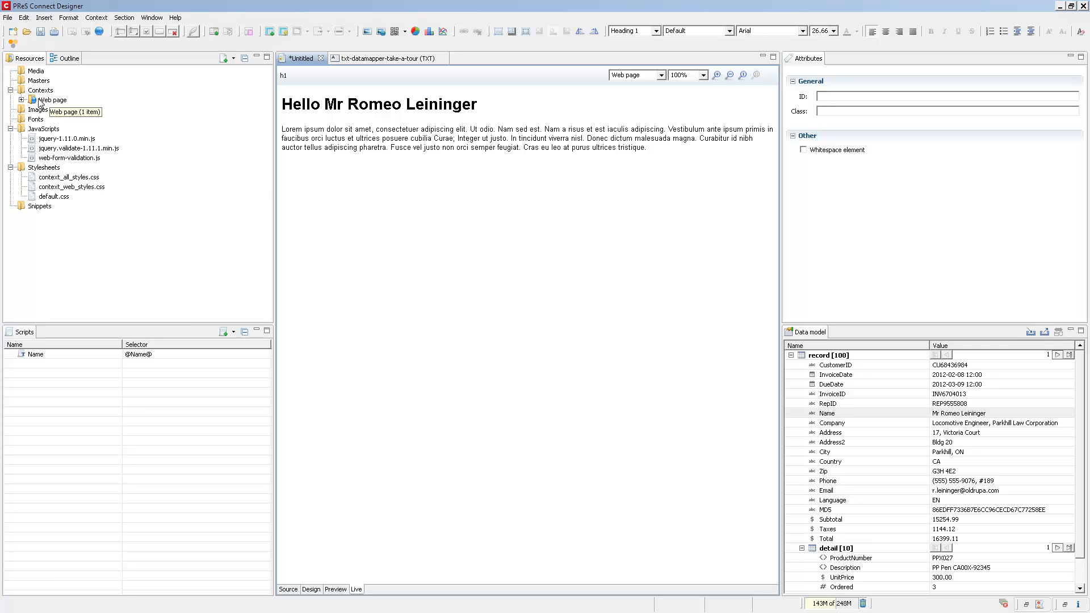
# - Set Section 1's page title to "This is my title" and its shortcut icon to "Images/favicon.ico"
pyautogui.click(21, 100)
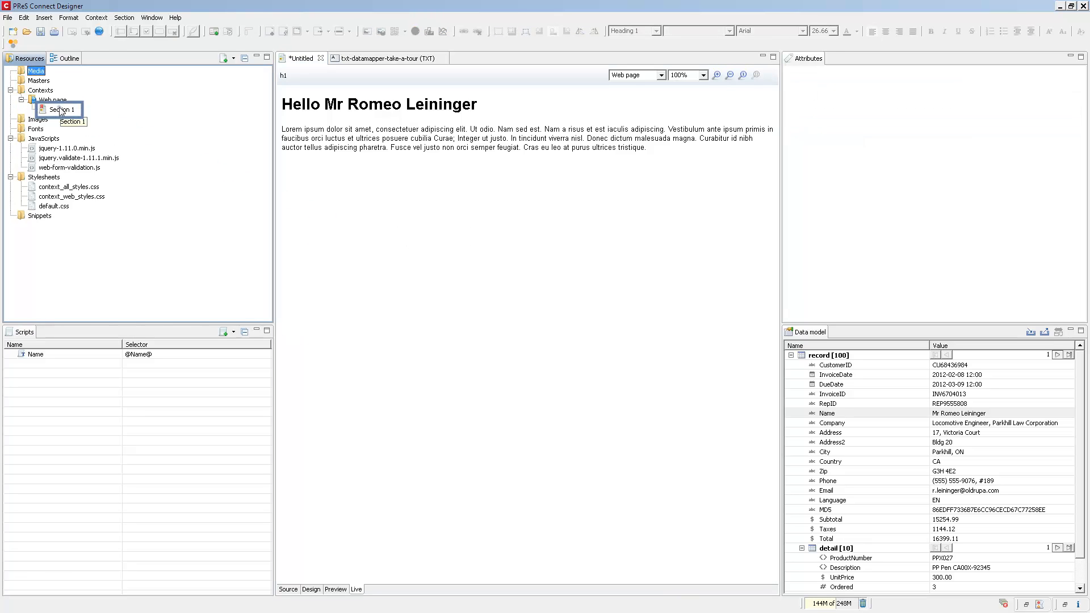
pyautogui.rightClick(61, 110)
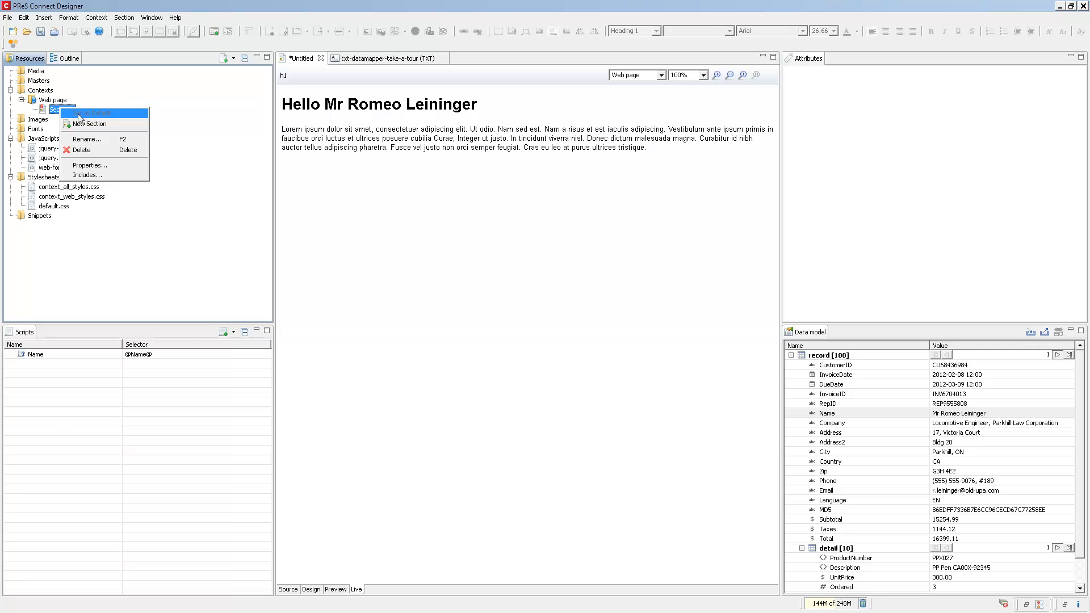
pyautogui.click(93, 166)
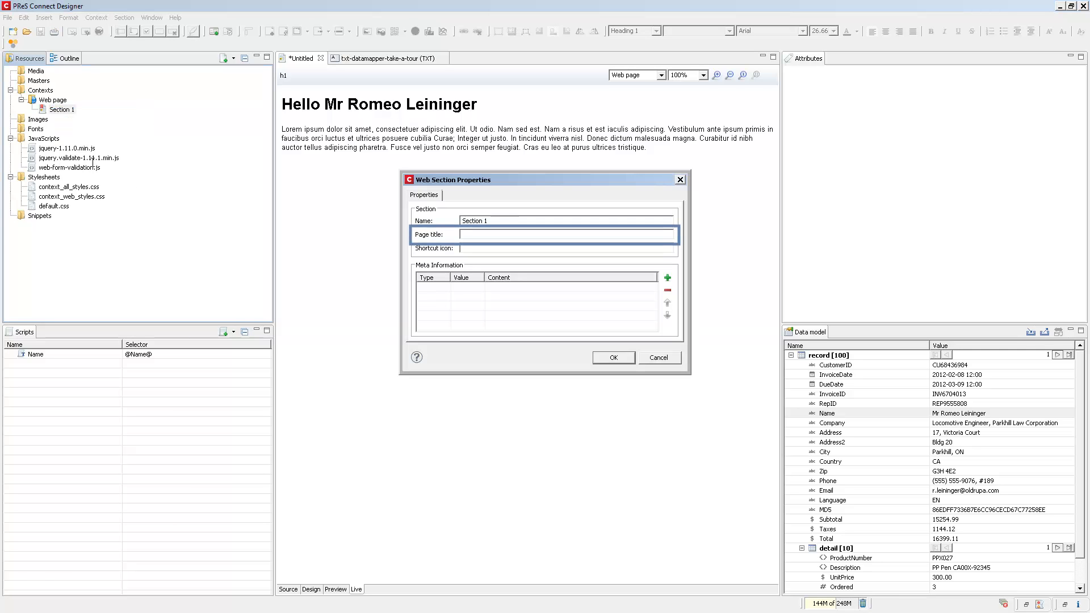
pyautogui.click(548, 234)
pyautogui.write('Thi sis my title')
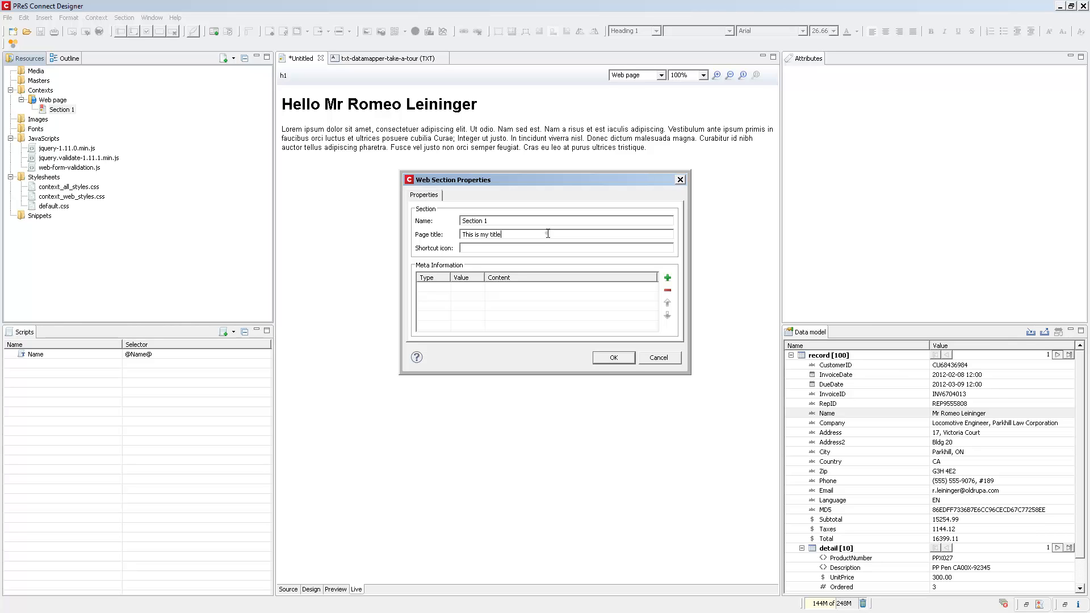
pyautogui.press('Tab')
pyautogui.write('Images/favicon.ico')
pyautogui.click(623, 362)
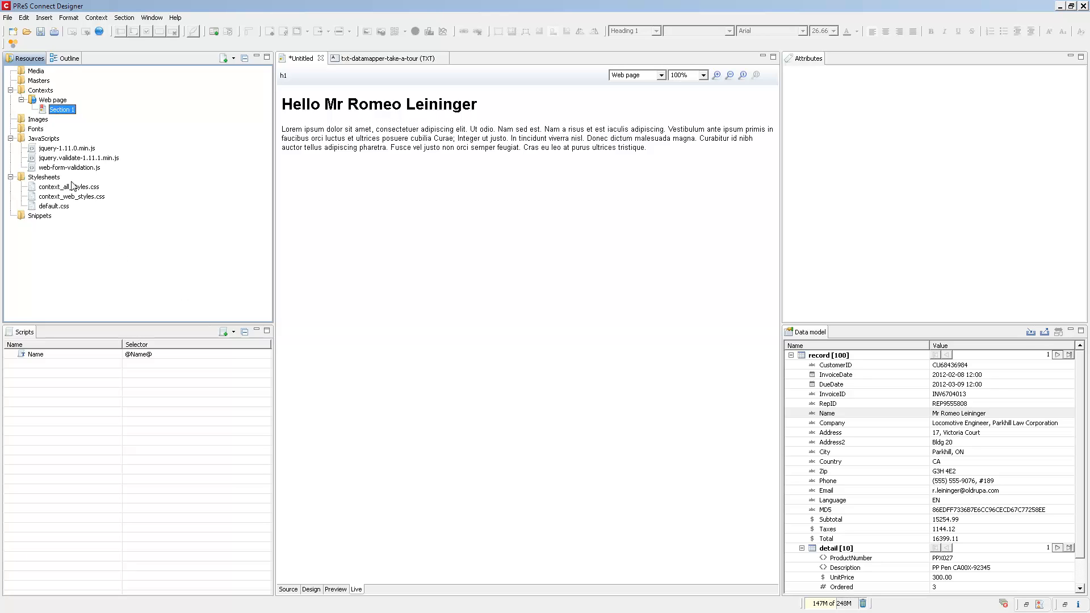
# - Review the stylesheets and JavaScript files included in Section 1
pyautogui.rightClick(60, 112)
pyautogui.click(90, 178)
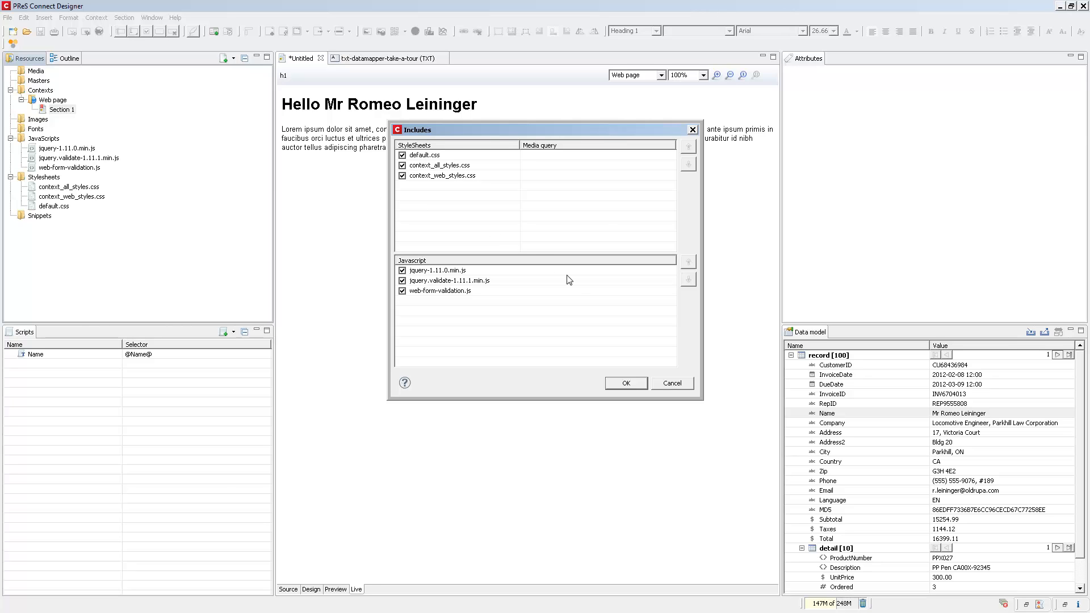
pyautogui.click(625, 384)
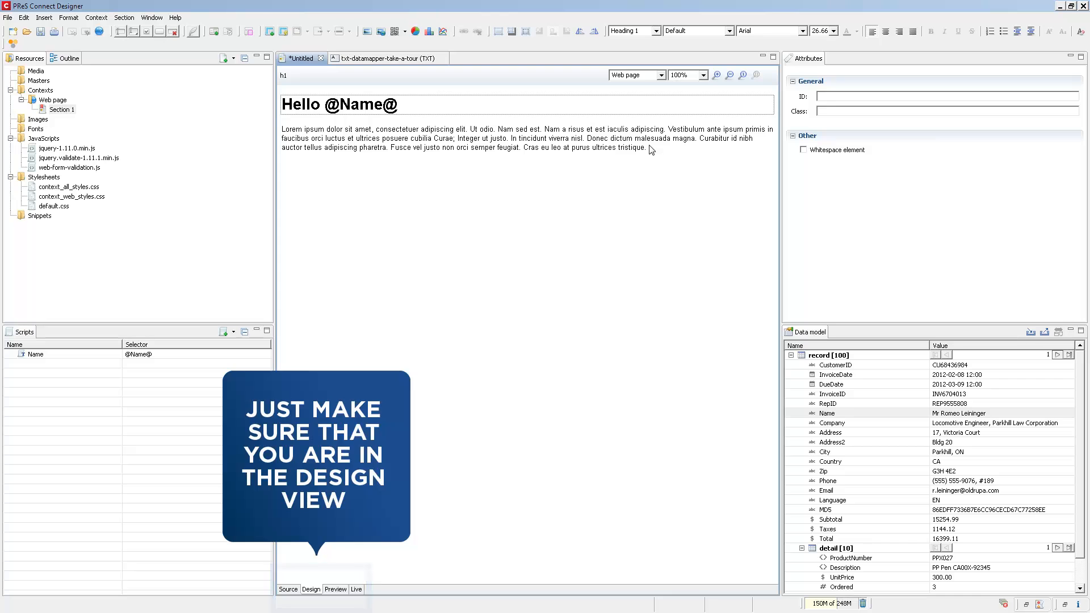
# - Start a new form in an empty paragraph below the Lorem Ipsum text, with the action set to "/formprocessing"
pyautogui.click(652, 150)
pyautogui.press('Return')
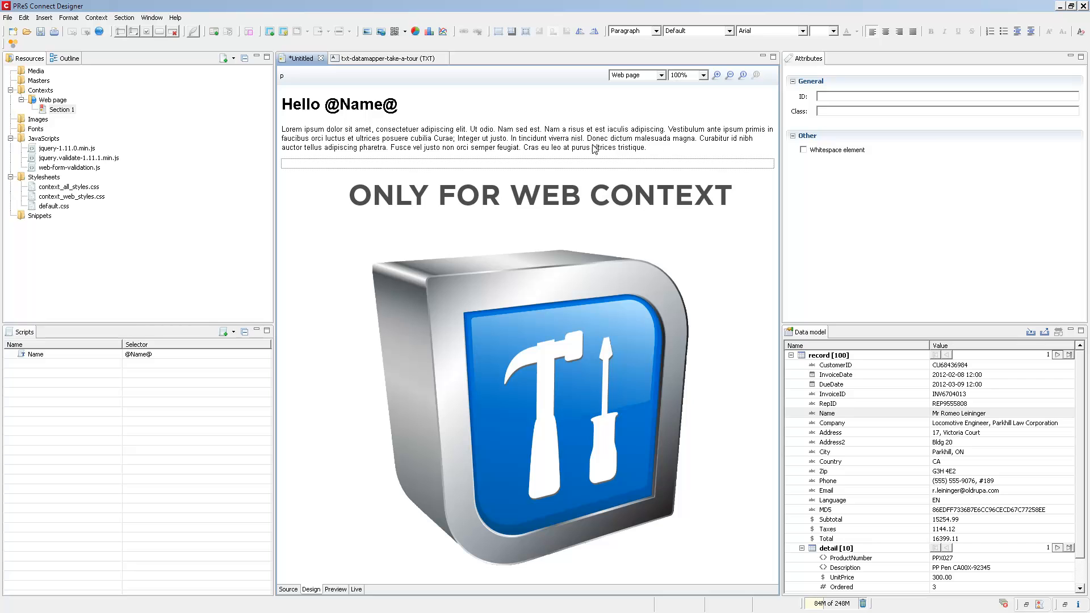
pyautogui.click(214, 31)
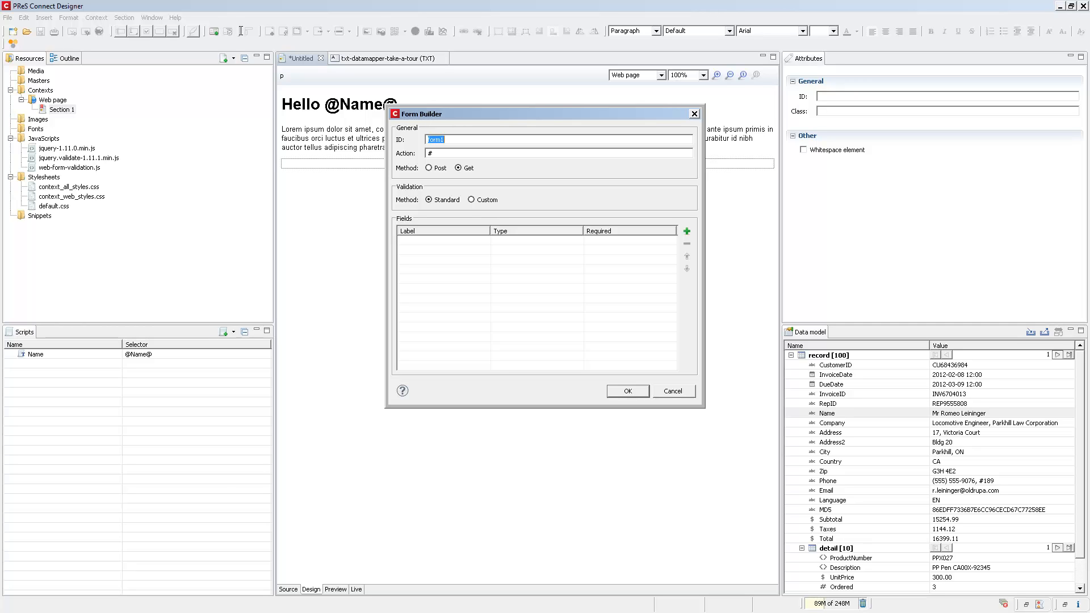
pyautogui.click(443, 155)
pyautogui.write('formprocessing')
# - Add an e-mail field with default settings to the form
pyautogui.click(688, 231)
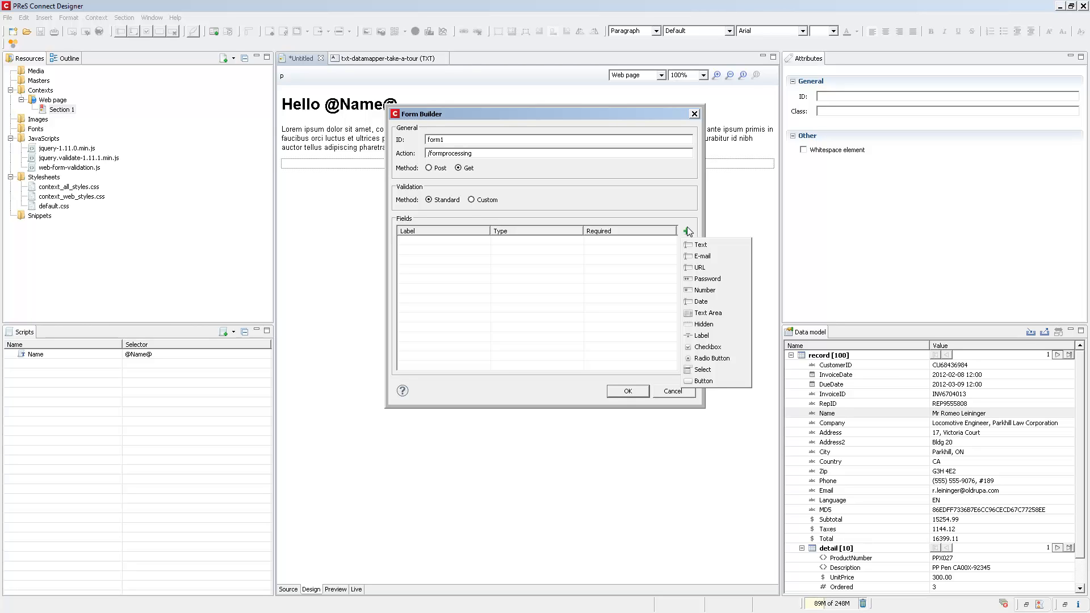
pyautogui.click(710, 256)
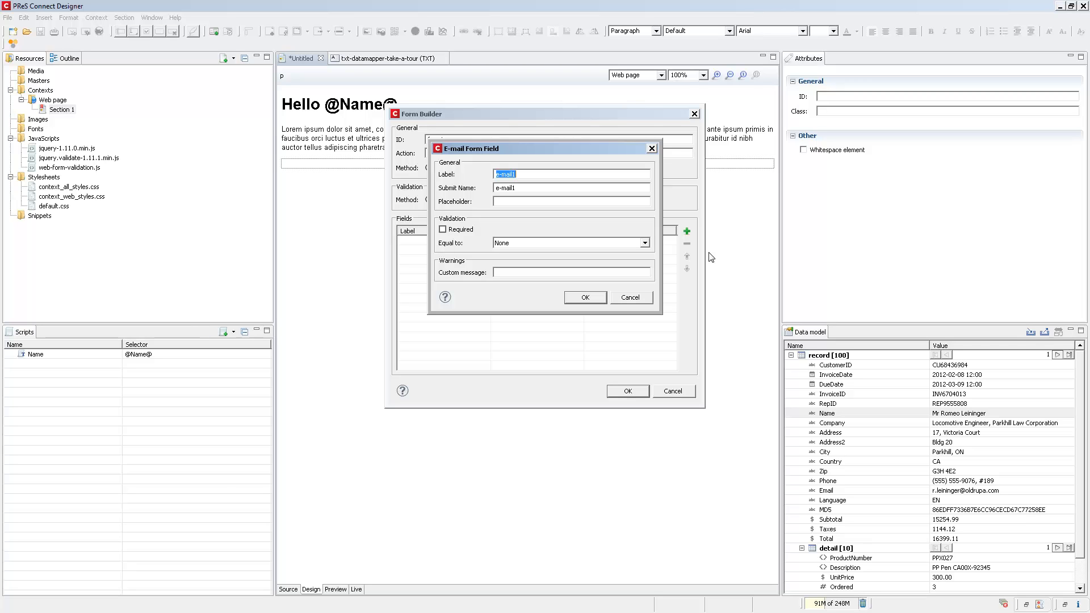
pyautogui.click(591, 297)
# - Add a second e-mail field that is required and has to be equal to e-mail1
pyautogui.click(687, 231)
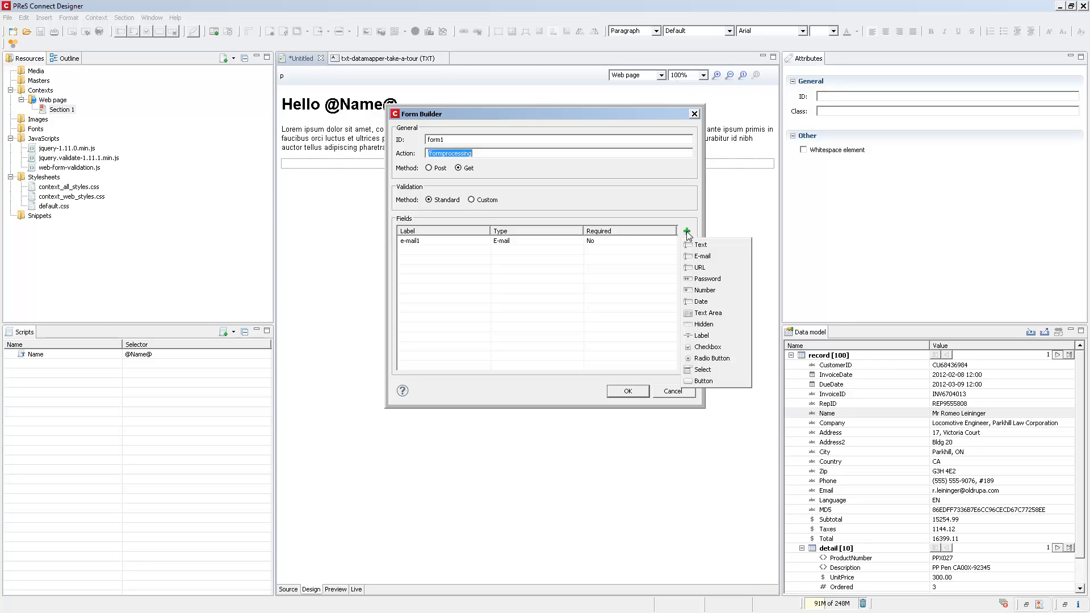
pyautogui.click(702, 256)
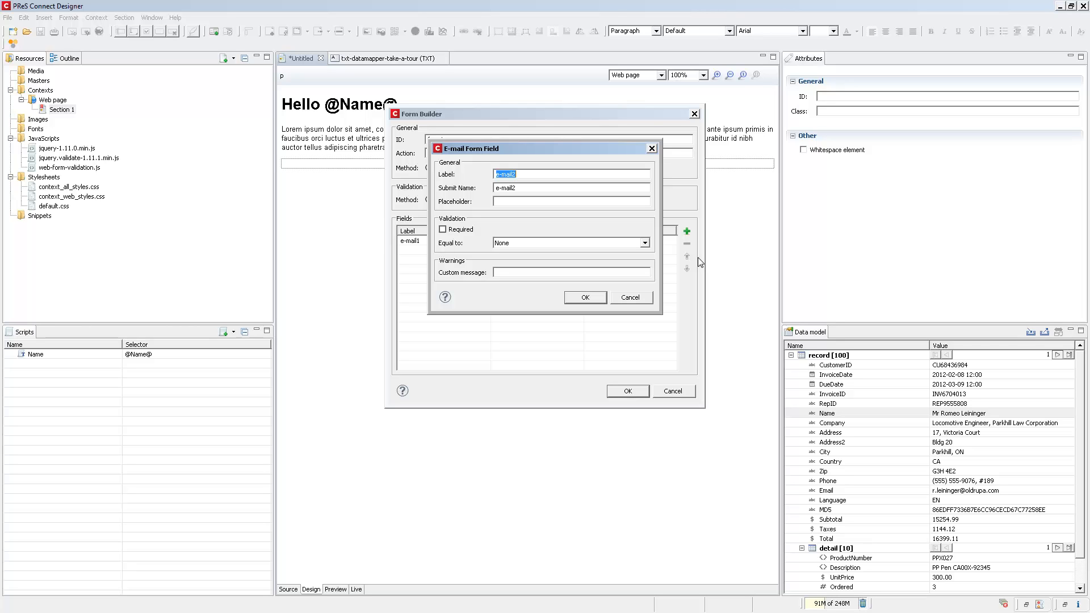
pyautogui.click(457, 233)
pyautogui.click(619, 244)
pyautogui.click(517, 258)
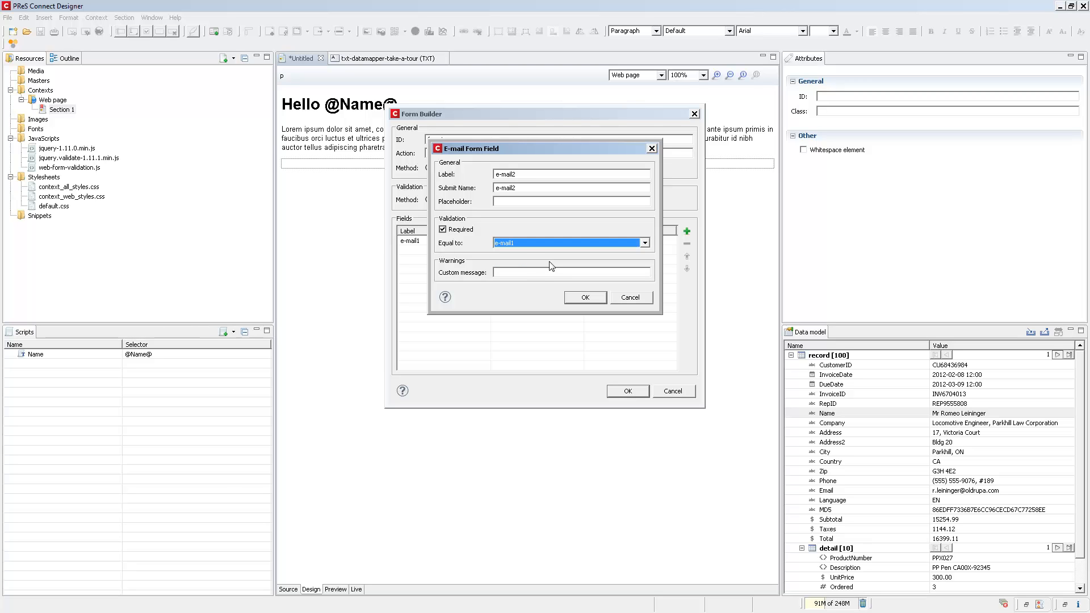
pyautogui.click(584, 298)
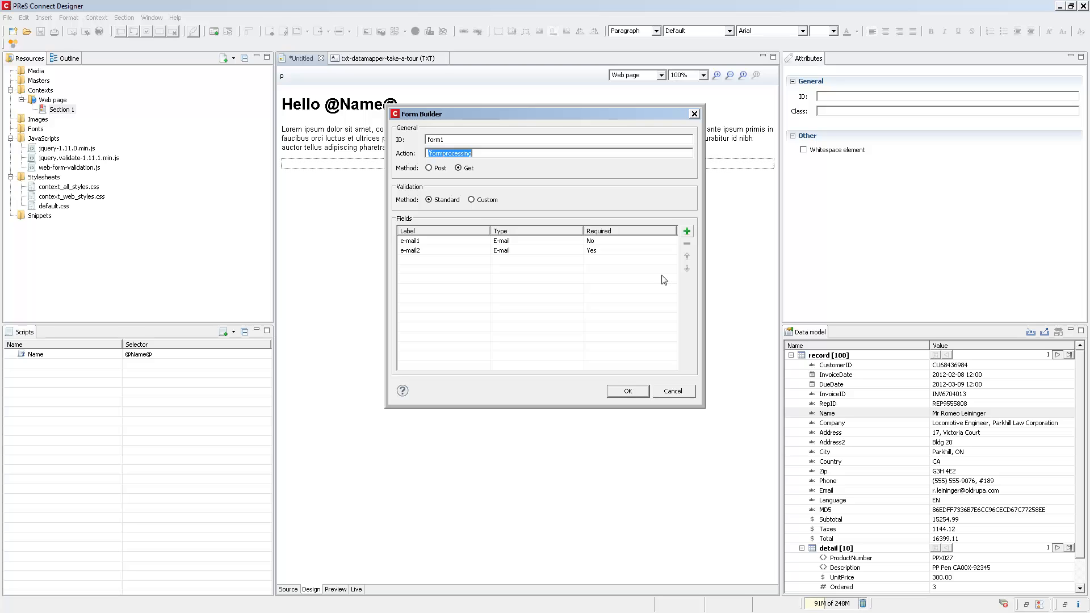
# - Add a text field with placeholder "Enter Your Name", minimum length 3 and custom message "That name doesn't seem to be valid, buddy."
pyautogui.click(686, 232)
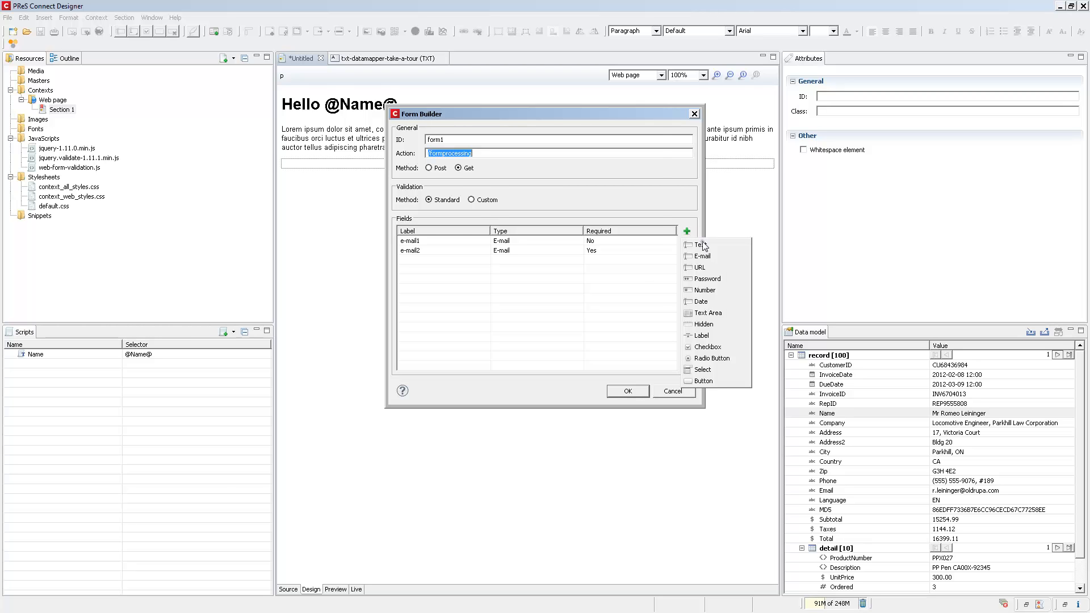
pyautogui.click(701, 245)
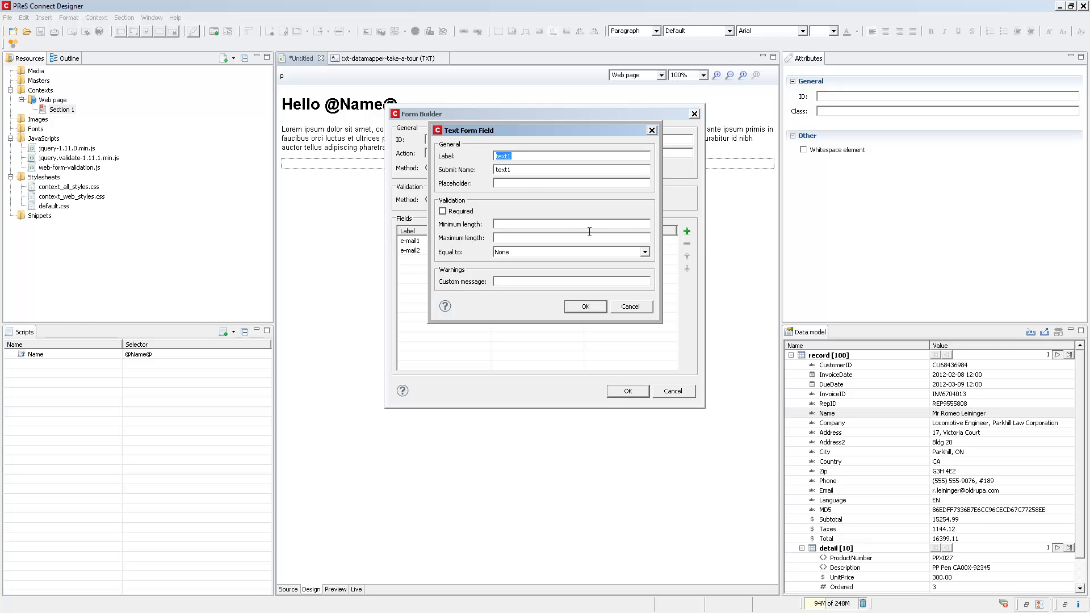
pyautogui.click(525, 180)
pyautogui.write('Enter Your Name')
pyautogui.write("That name doesn't seem to")
pyautogui.write(' be valid, buddy.')
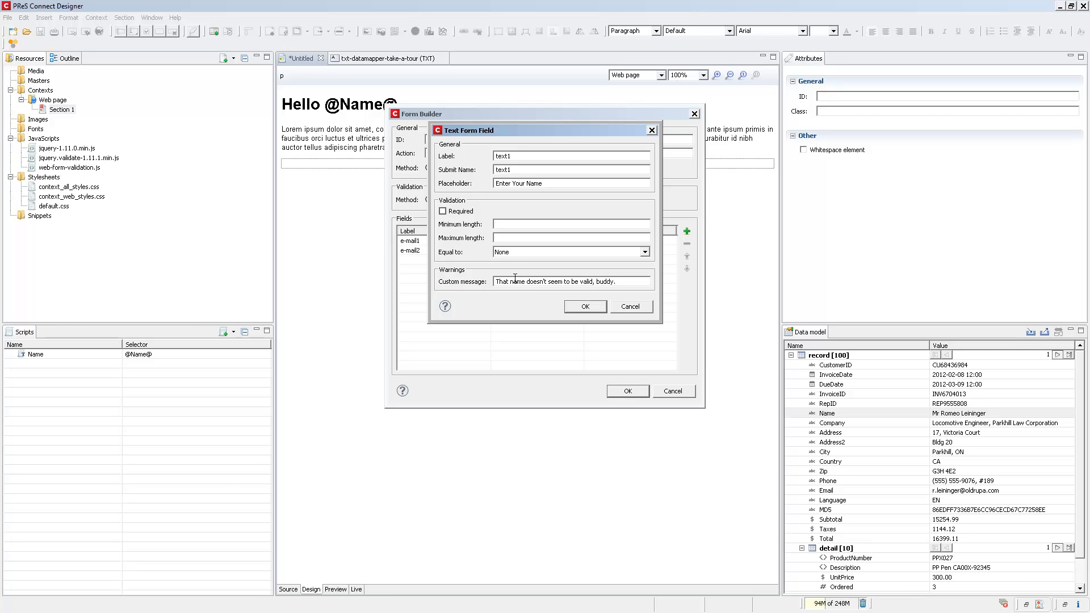
pyautogui.write('3')
pyautogui.click(506, 238)
pyautogui.click(580, 307)
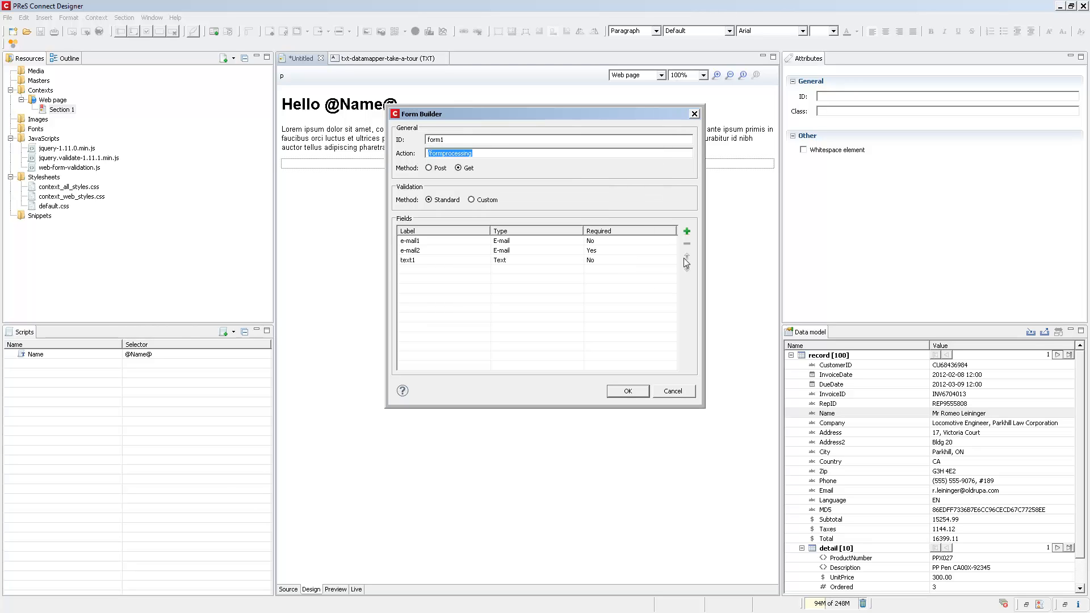
# - Add a date field with default settings to the form
pyautogui.click(687, 231)
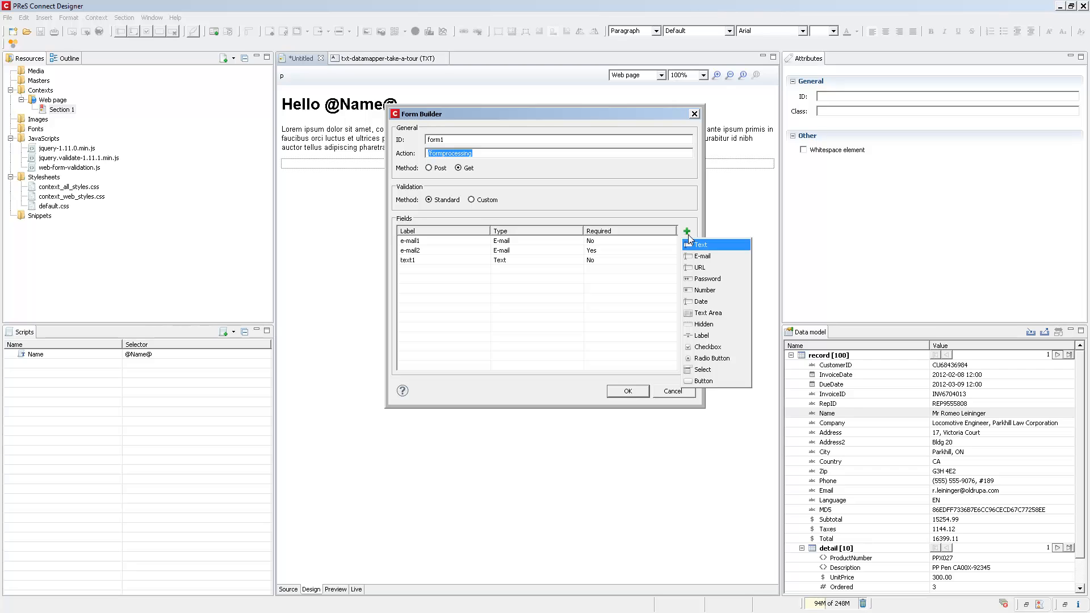
pyautogui.click(693, 302)
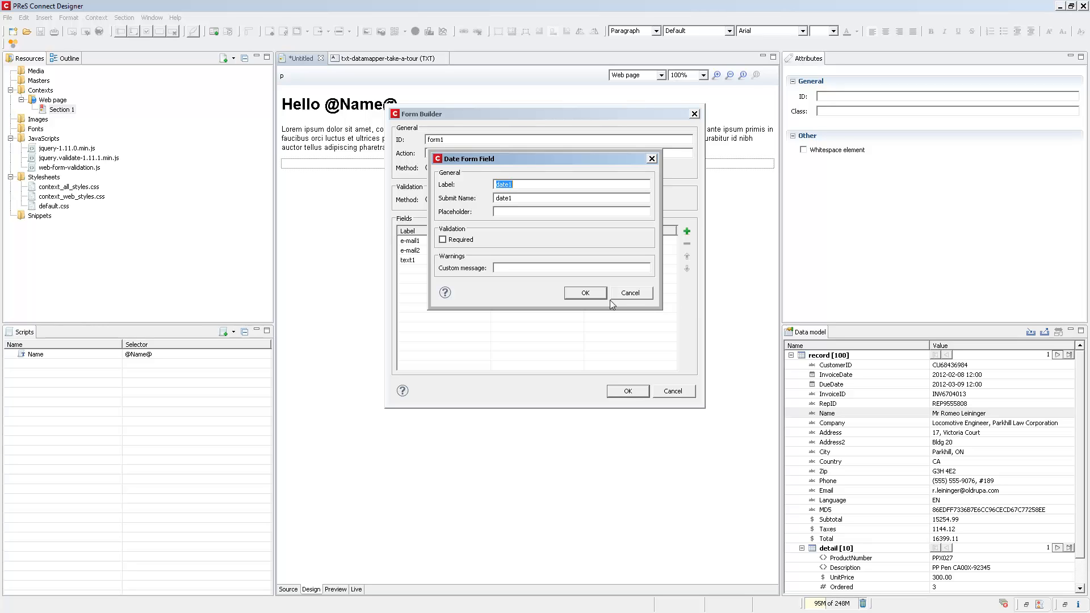
pyautogui.click(586, 293)
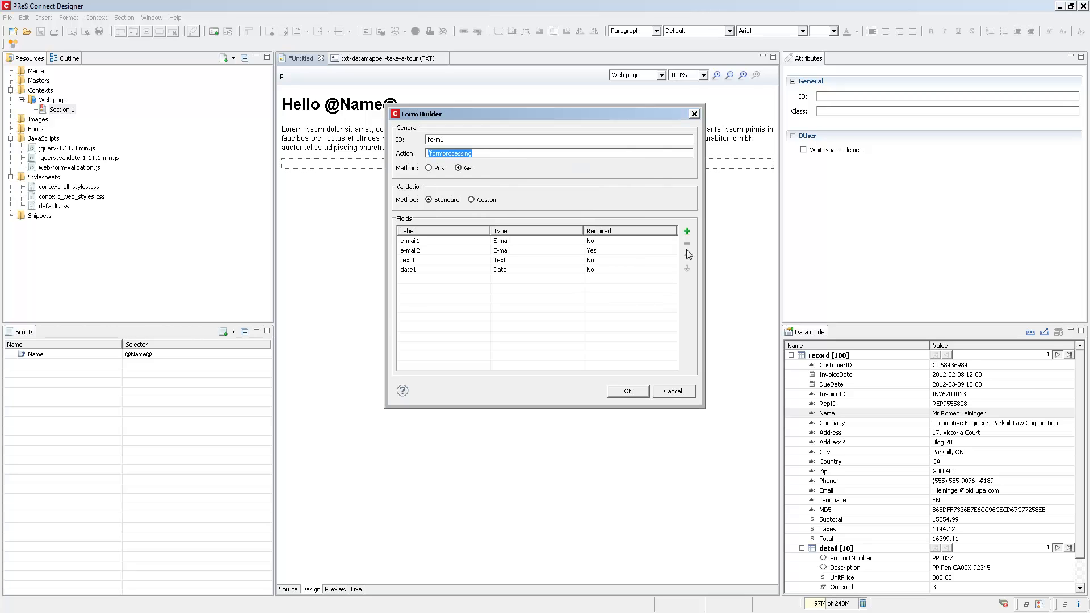
pyautogui.click(688, 232)
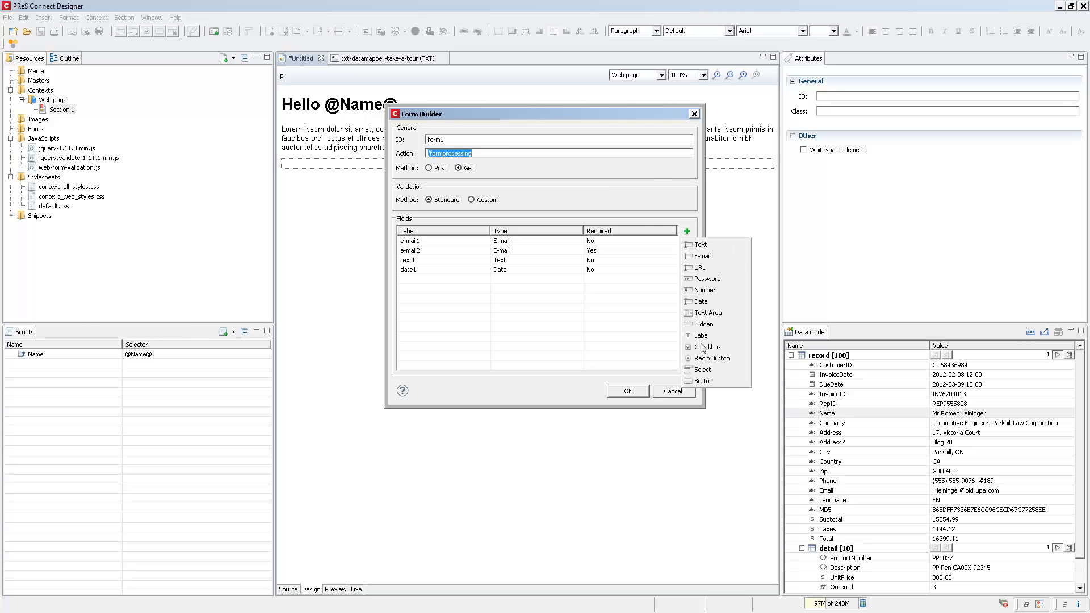
pyautogui.click(703, 370)
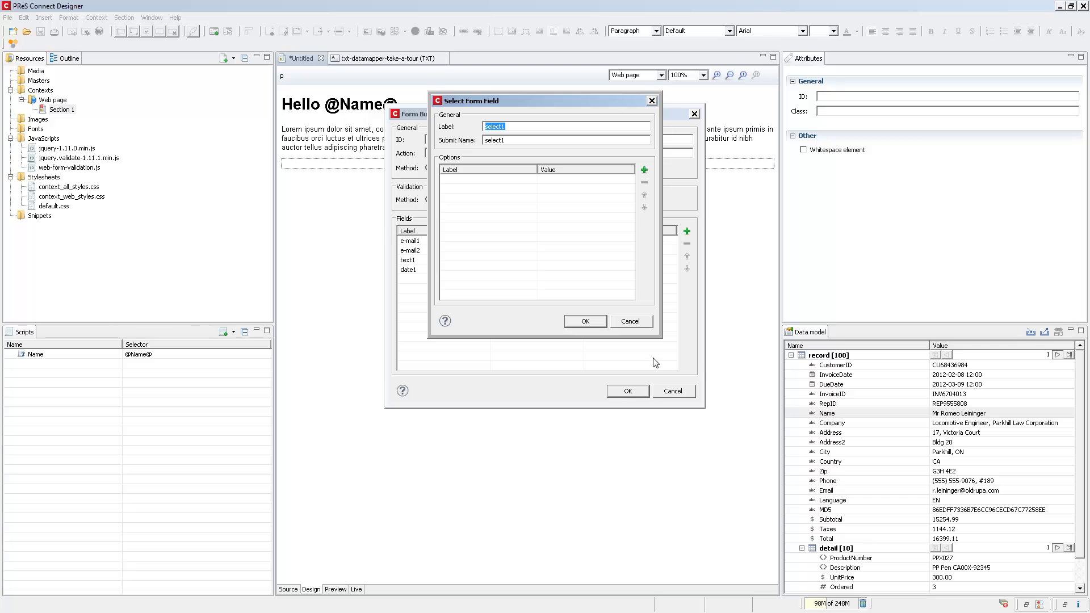
pyautogui.click(632, 325)
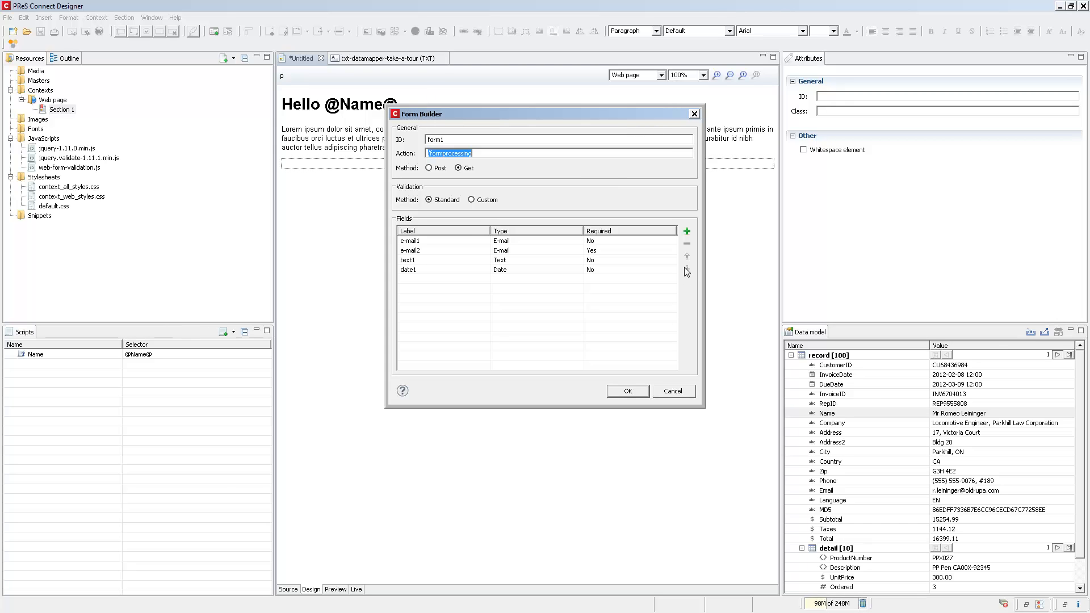
# - Add a submit button labelled "Submit Form" to the form and insert the finished form into the web page
pyautogui.click(687, 231)
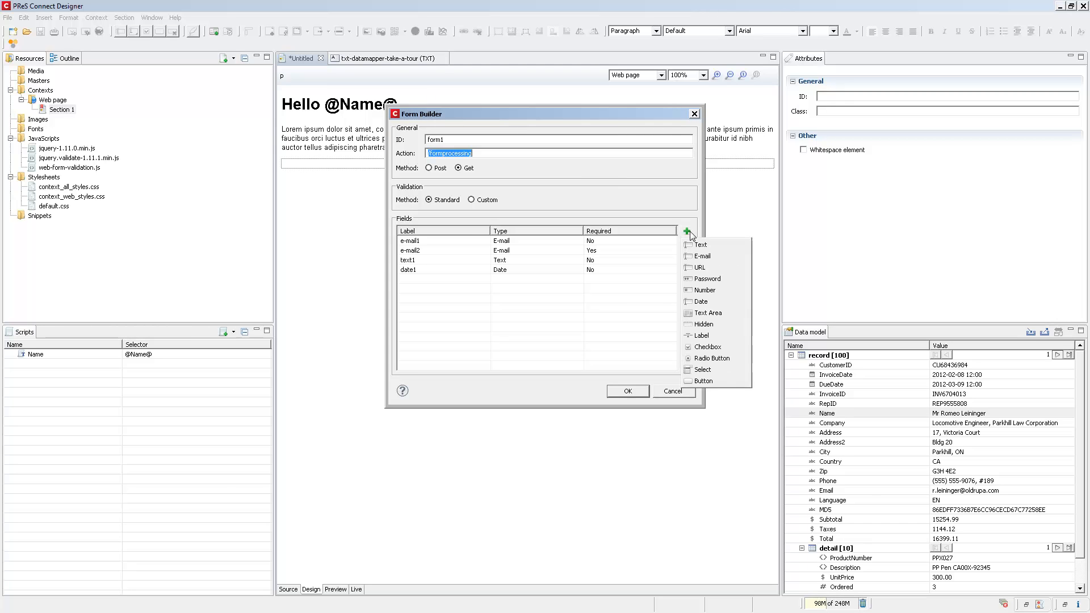
pyautogui.click(710, 381)
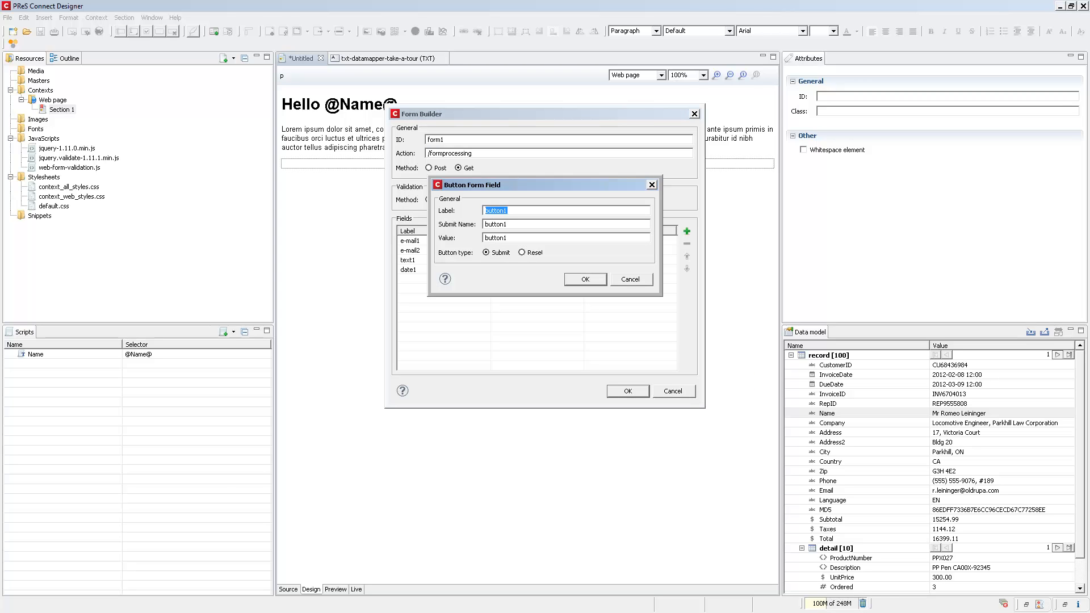
pyautogui.write('Submit Form')
pyautogui.click(585, 280)
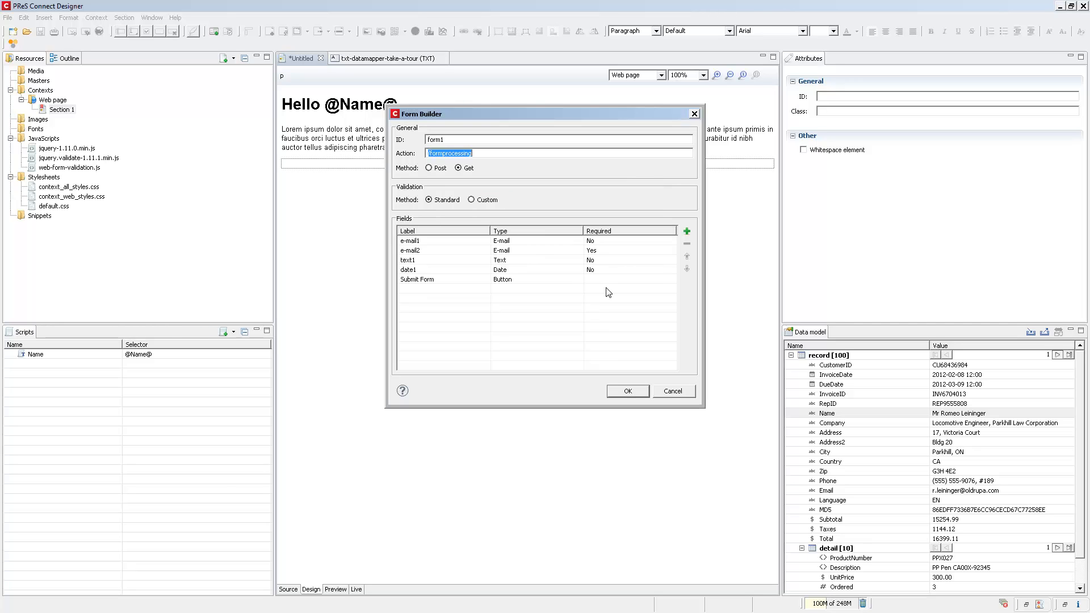
pyautogui.click(628, 391)
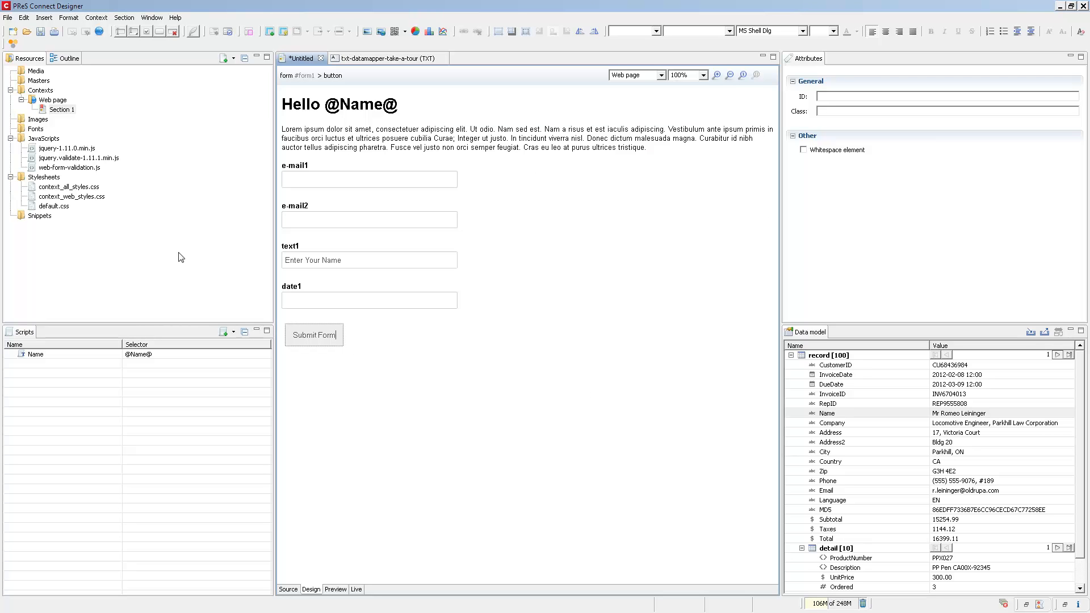
# - Preview the web page in the browser and test the e-mail1 validation with the incomplete entry "blah"
pyautogui.click(99, 32)
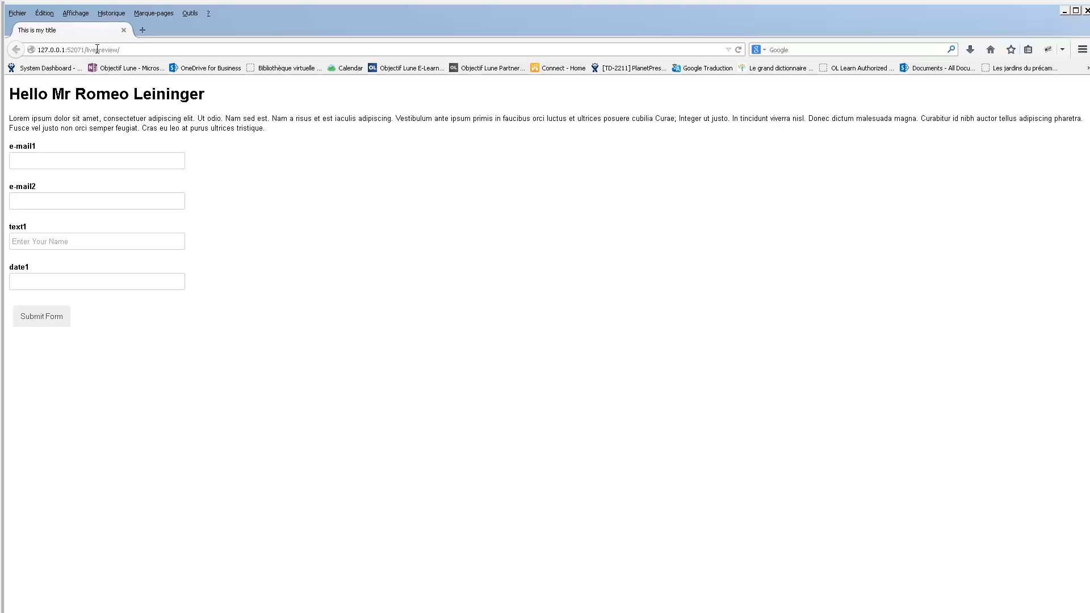
pyautogui.click(92, 158)
pyautogui.write('blah')
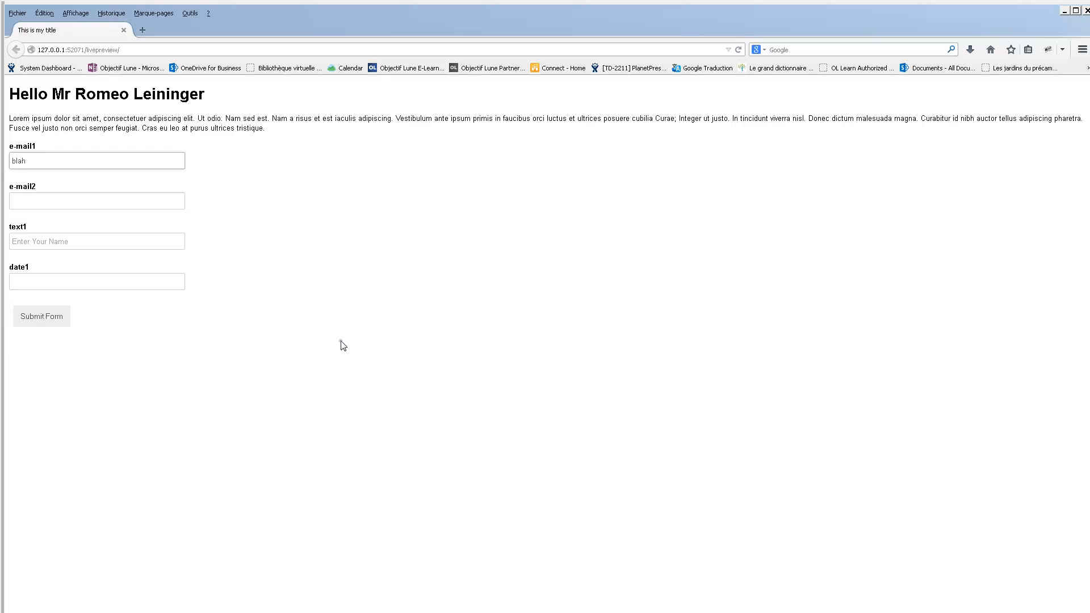
pyautogui.click(343, 343)
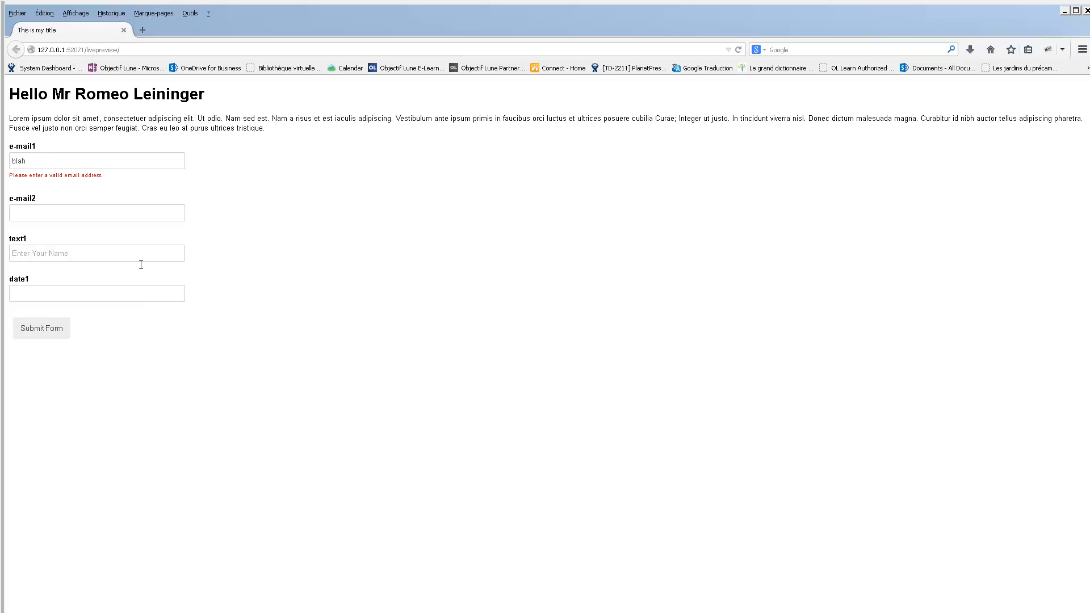
# - Complete the e-mail1 entry as a valid address and enter a different address in e-mail2 to test the equality rule
pyautogui.click(111, 158)
pyautogui.write('@net.net')
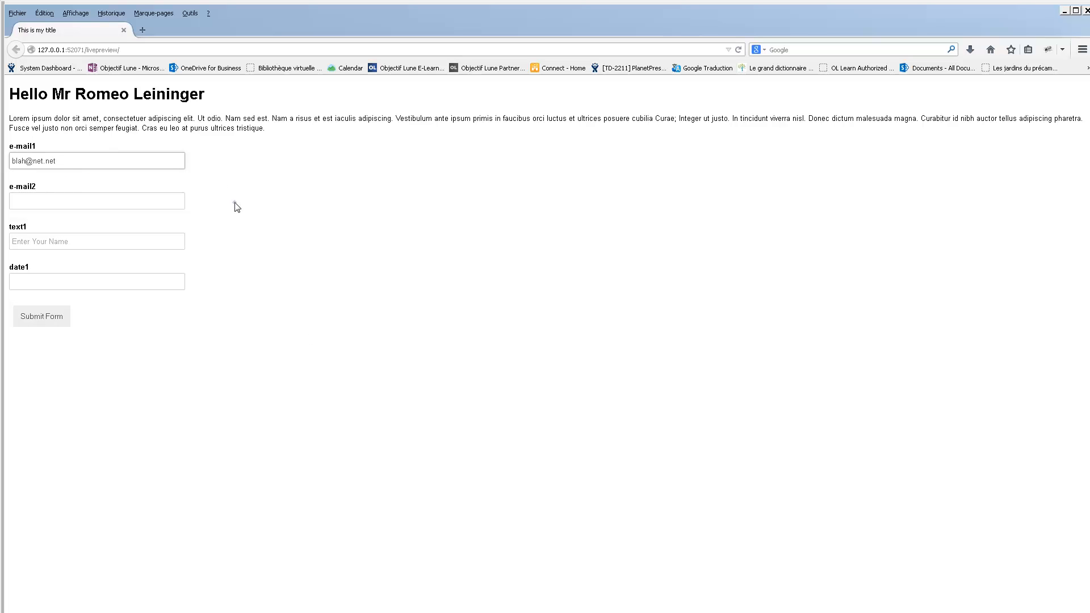
pyautogui.press('Tab')
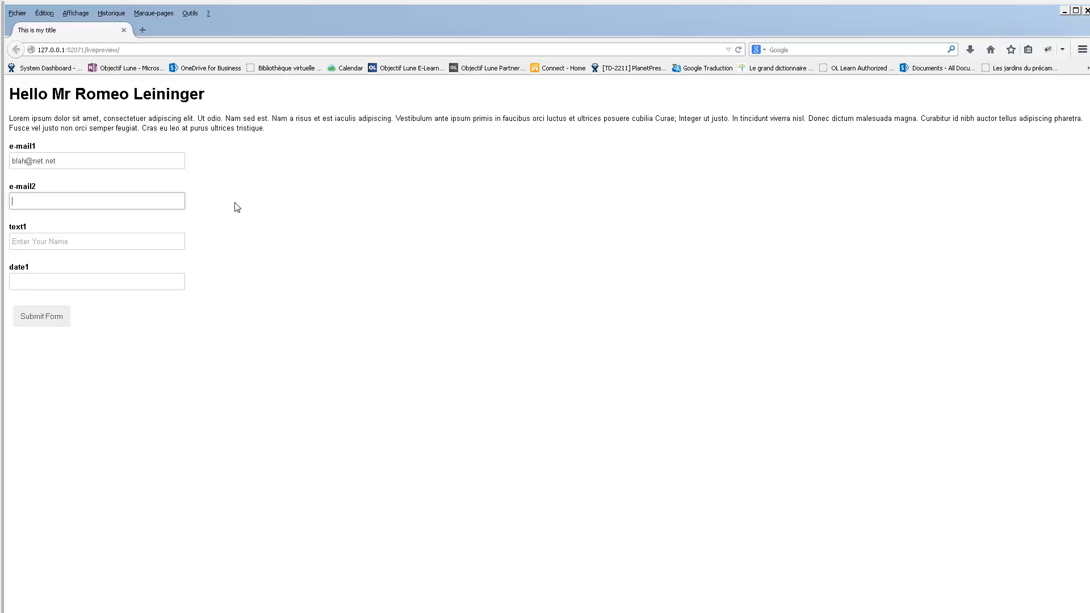
pyautogui.write('net"')
pyautogui.write('@blah.net')
pyautogui.click(235, 203)
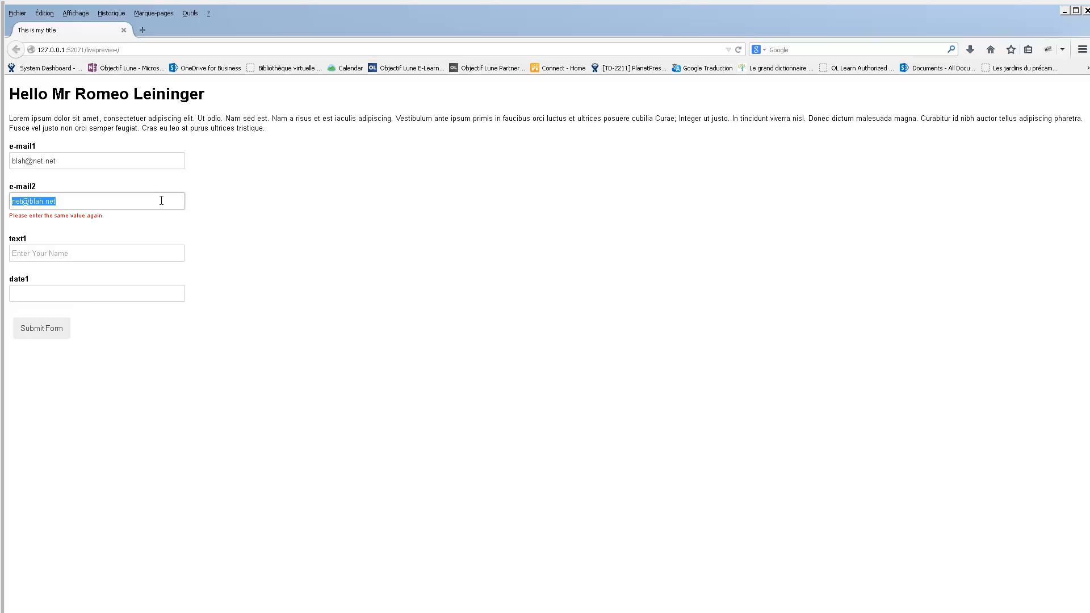
# - Replace the e-mail2 entry with the address copied from e-mail1
pyautogui.tripleClick(63, 159)
pyautogui.hotkey('ctrl', 'c')
pyautogui.click(70, 204)
pyautogui.hotkey('ctrl', 'v')
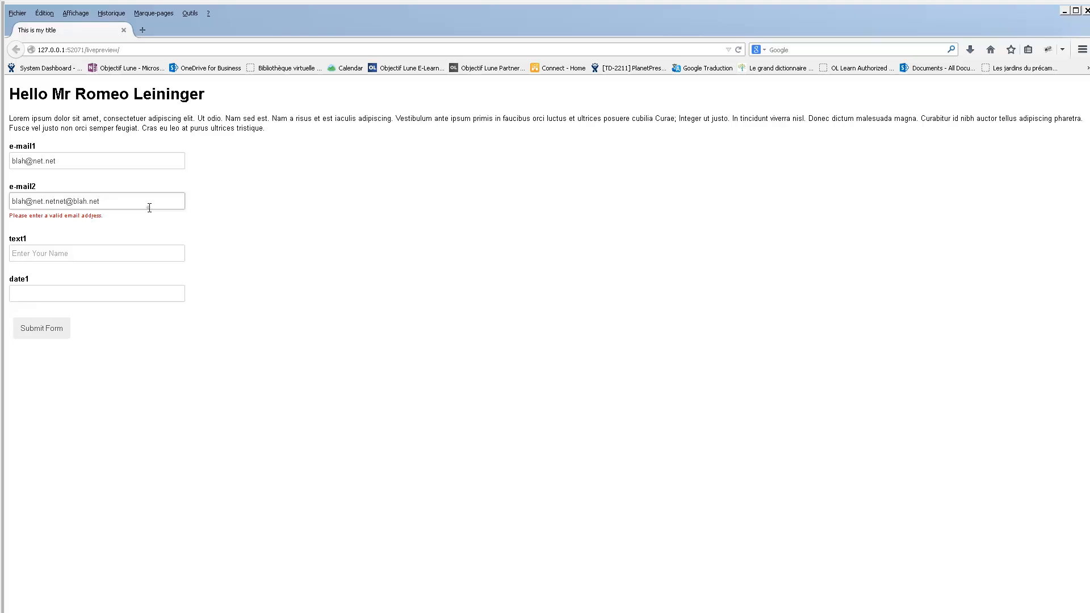
pyautogui.hotkey('shift', 'End')
pyautogui.press('Delete')
# - Test the text1 validation with the single letter "d" and extend the entry to a full name
pyautogui.click(122, 244)
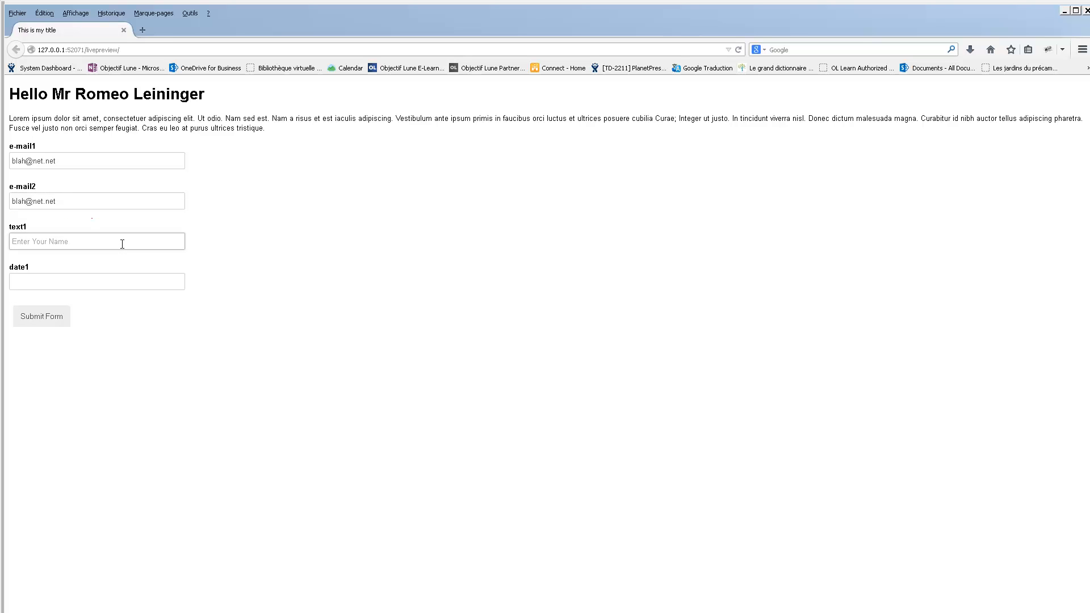
pyautogui.write('d')
pyautogui.click(299, 272)
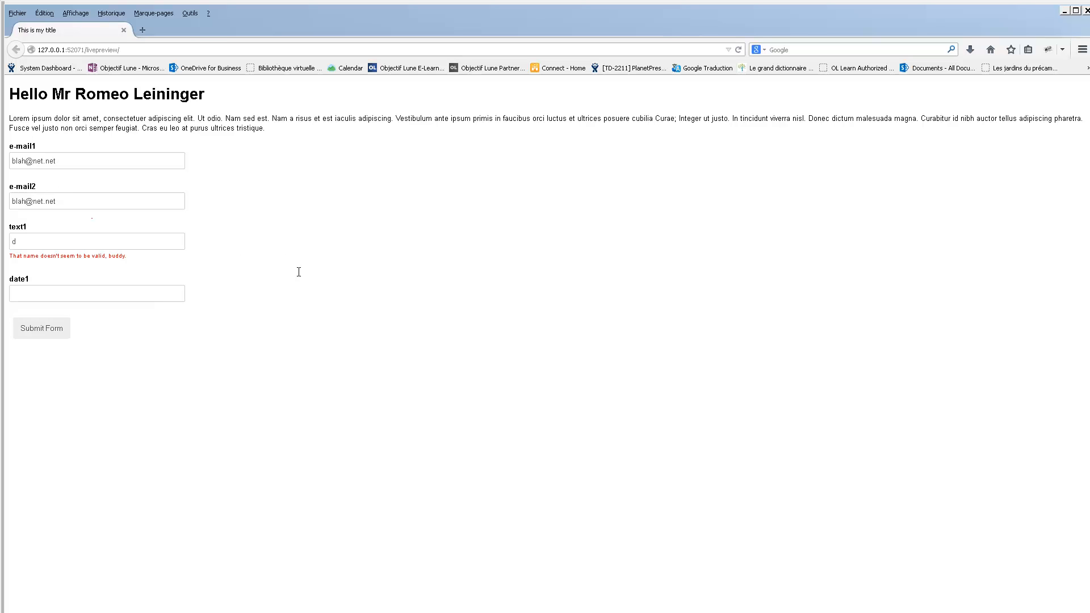
pyautogui.click(82, 242)
pyautogui.write('oe, john')
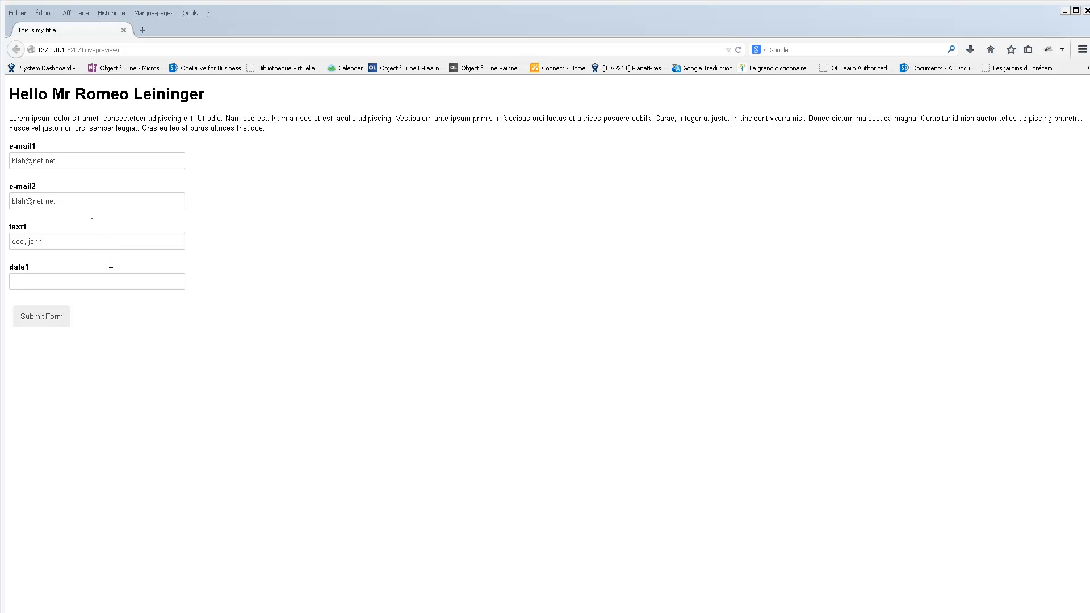
# - Enter the date 18/4/2015 in date1 and close the browser preview
pyautogui.click(114, 285)
pyautogui.click(53, 295)
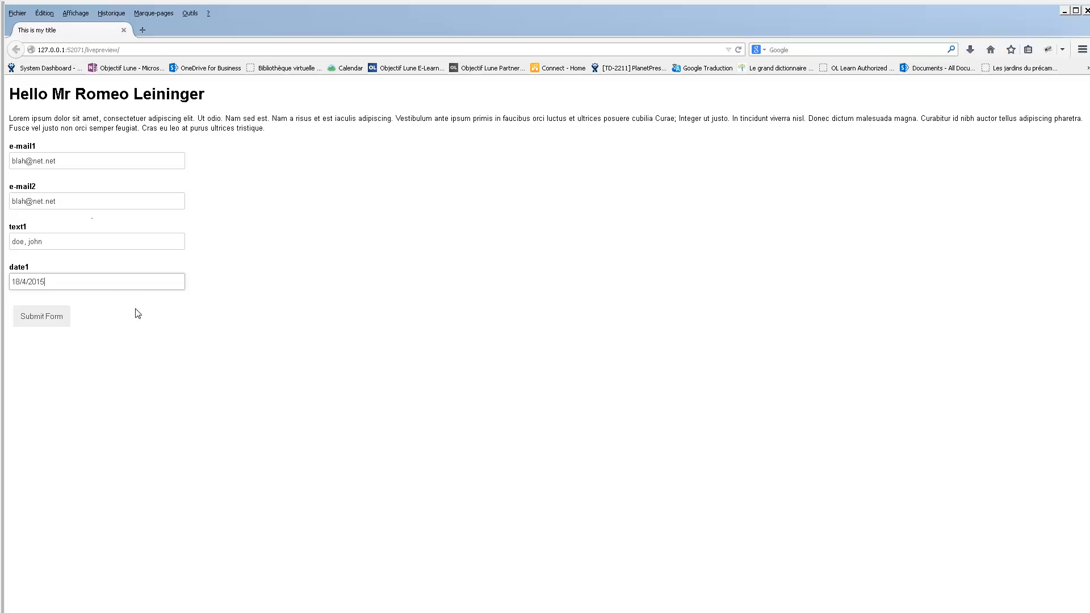
pyautogui.click(162, 355)
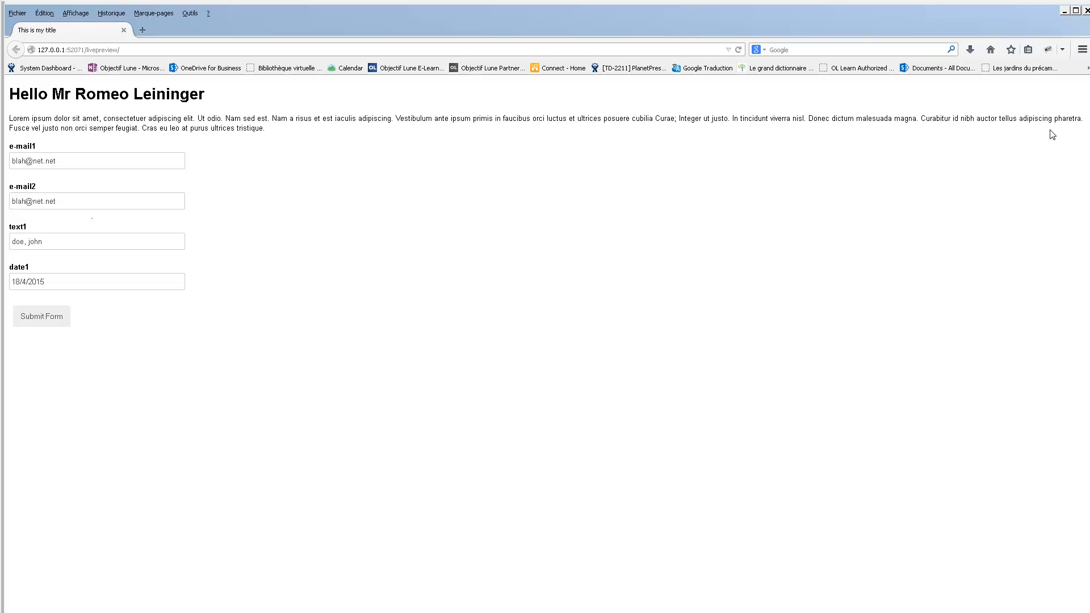
pyautogui.click(1086, 11)
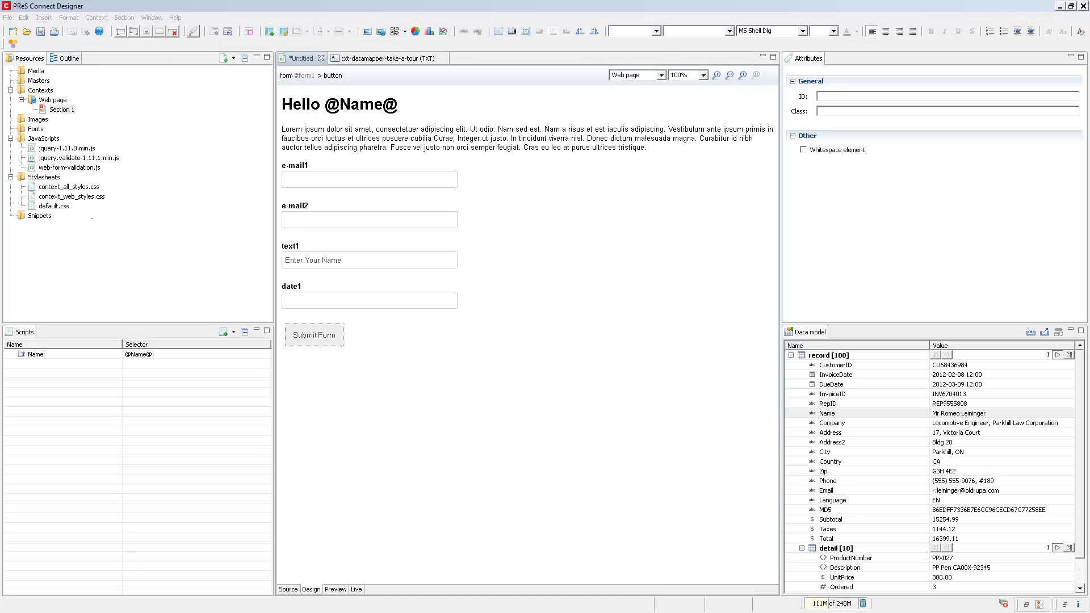